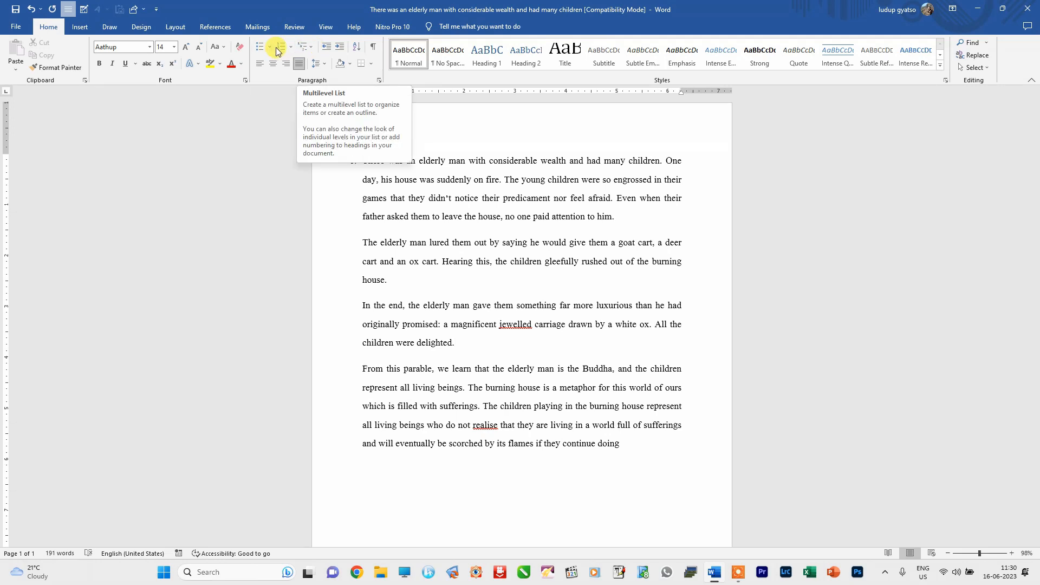
Step: Apply numbering in the 1. 2. 3. format to all the paragraphs of the story
drag(360, 158, 596, 469)
scroll(583, 417, up, 2)
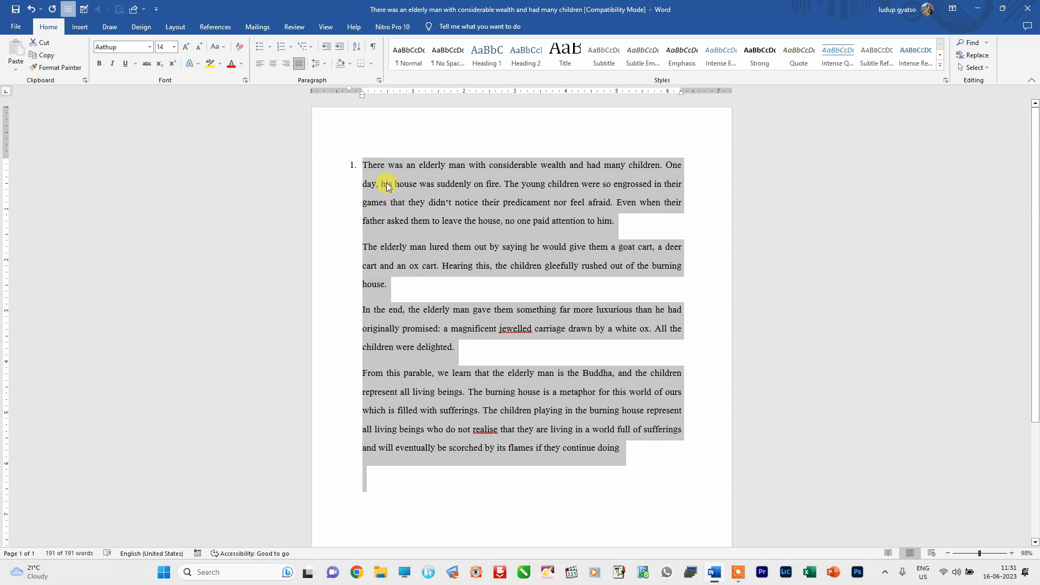
click(291, 49)
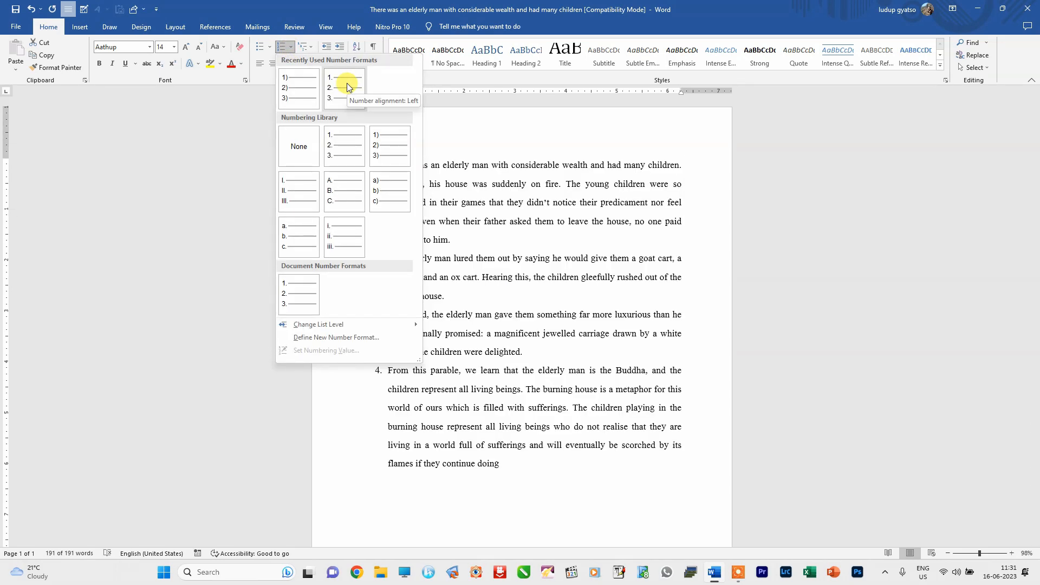
click(347, 86)
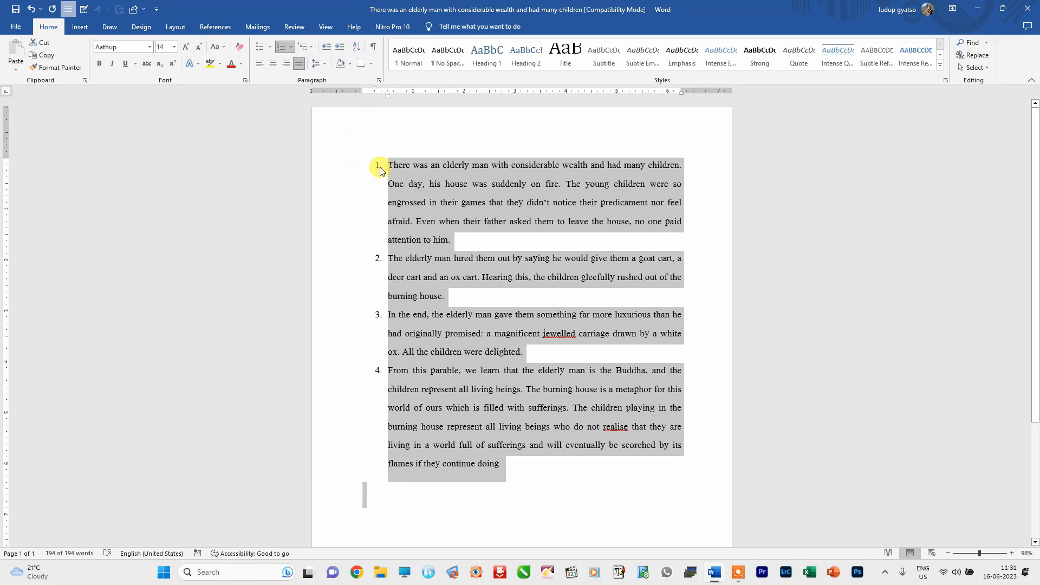
Step: Switch the list numbering of all the paragraphs to the 1) 2) 3) format and on to A. B. C
click(292, 47)
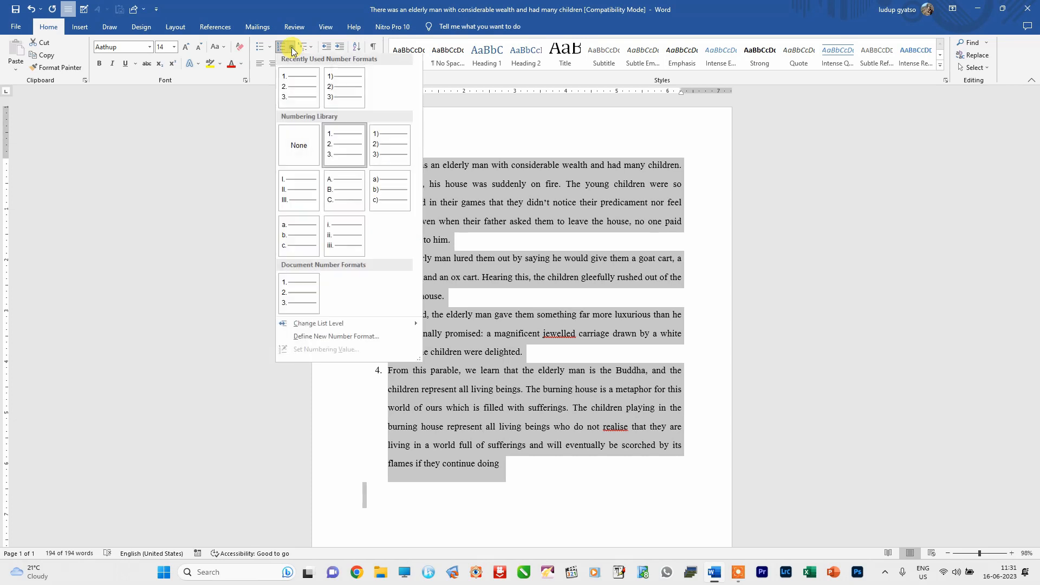
click(330, 85)
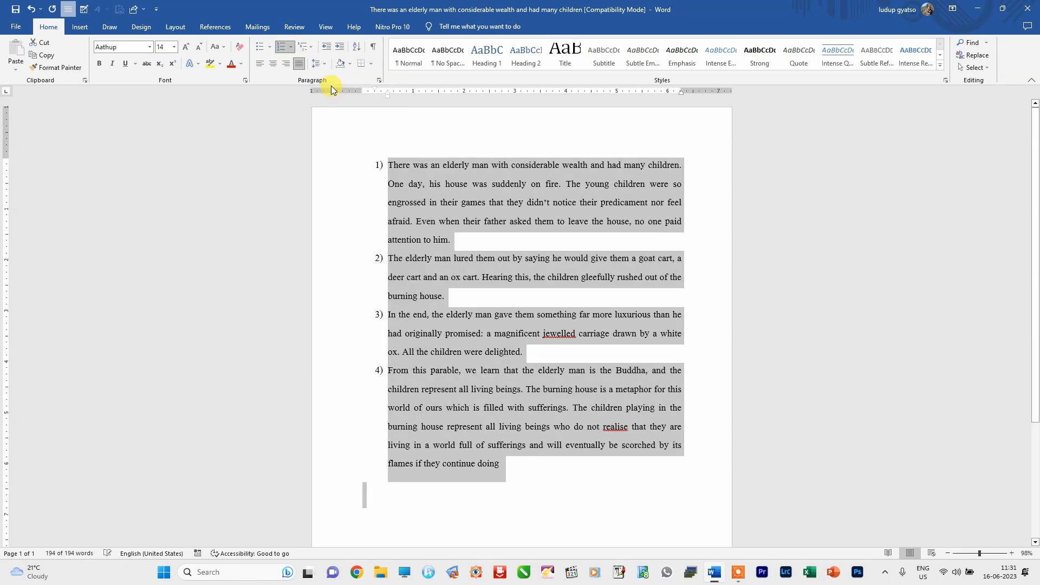
click(291, 47)
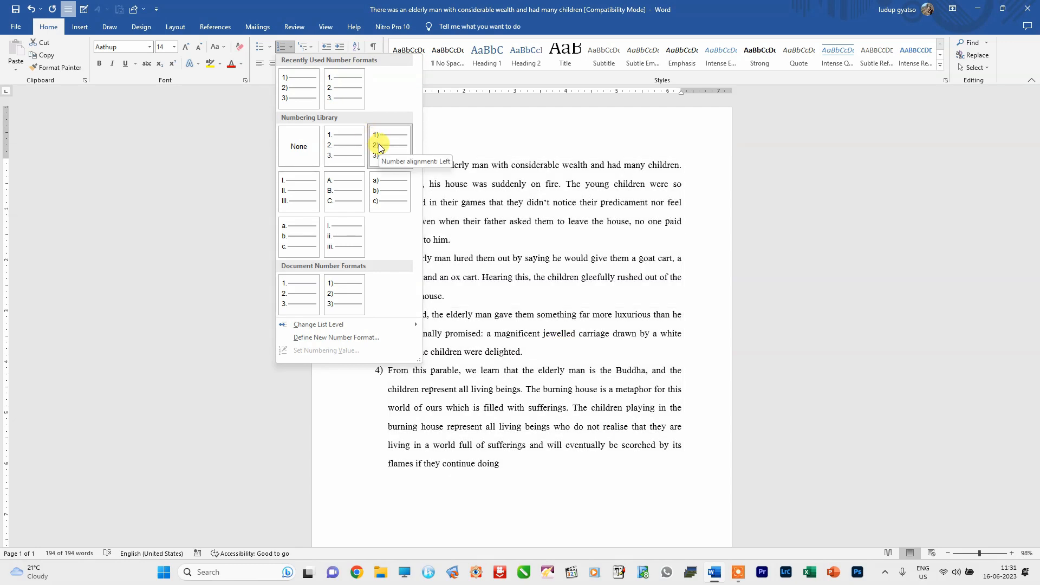
click(342, 202)
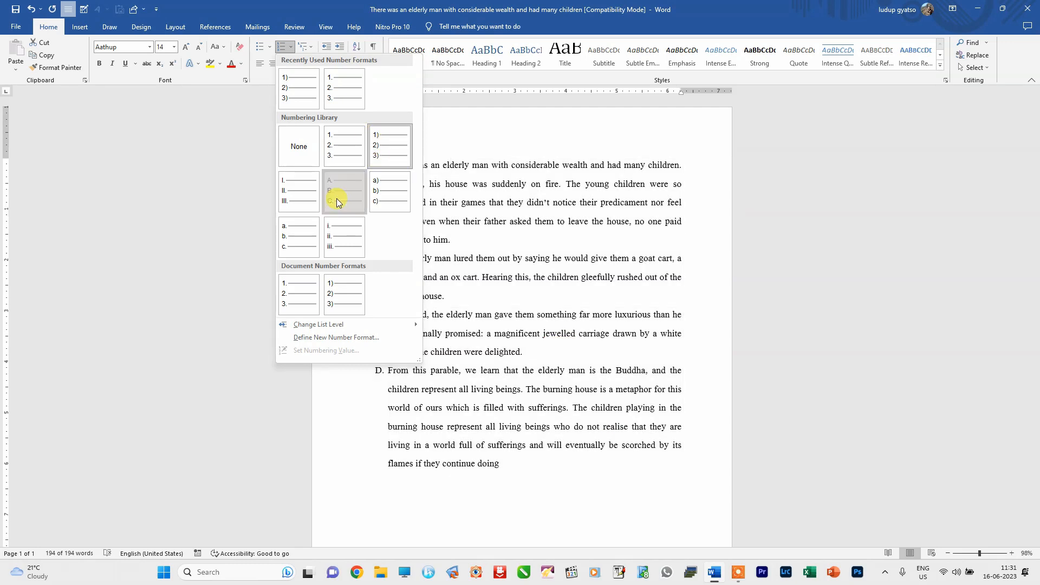
click(292, 48)
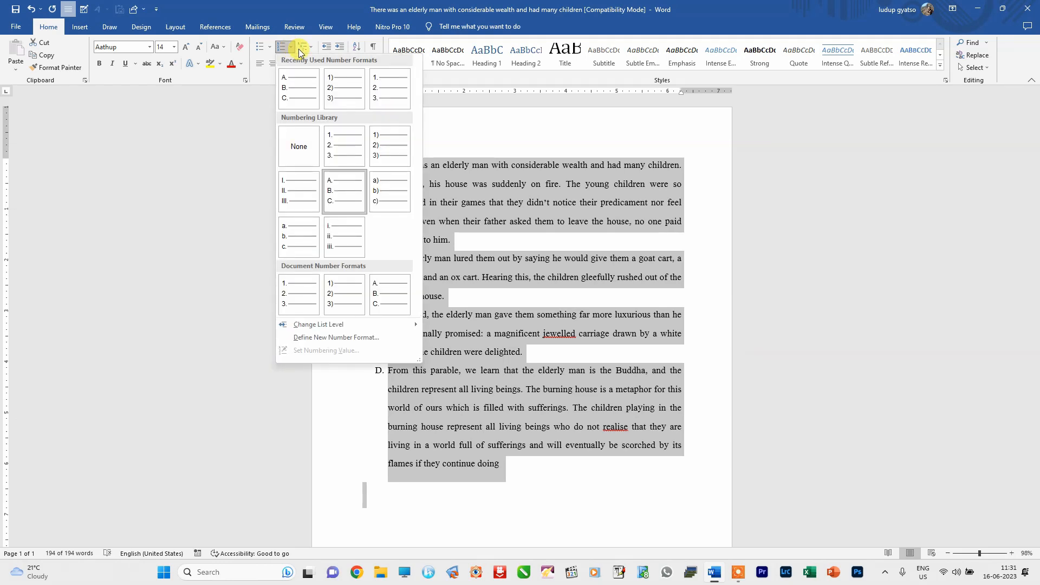
click(243, 111)
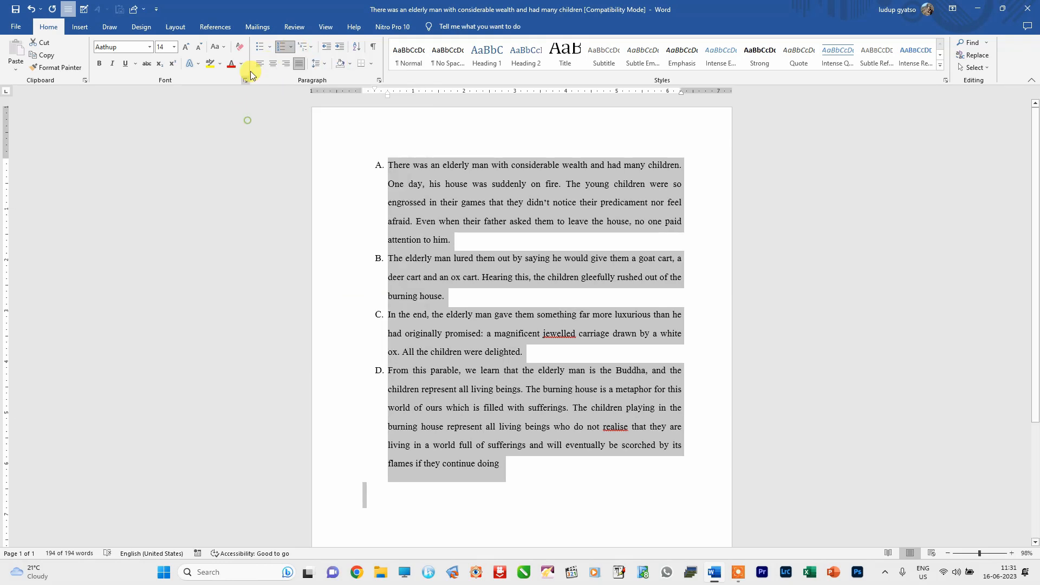
Step: Try check mark bullets on all the paragraphs and undo the list formatting changes
click(269, 47)
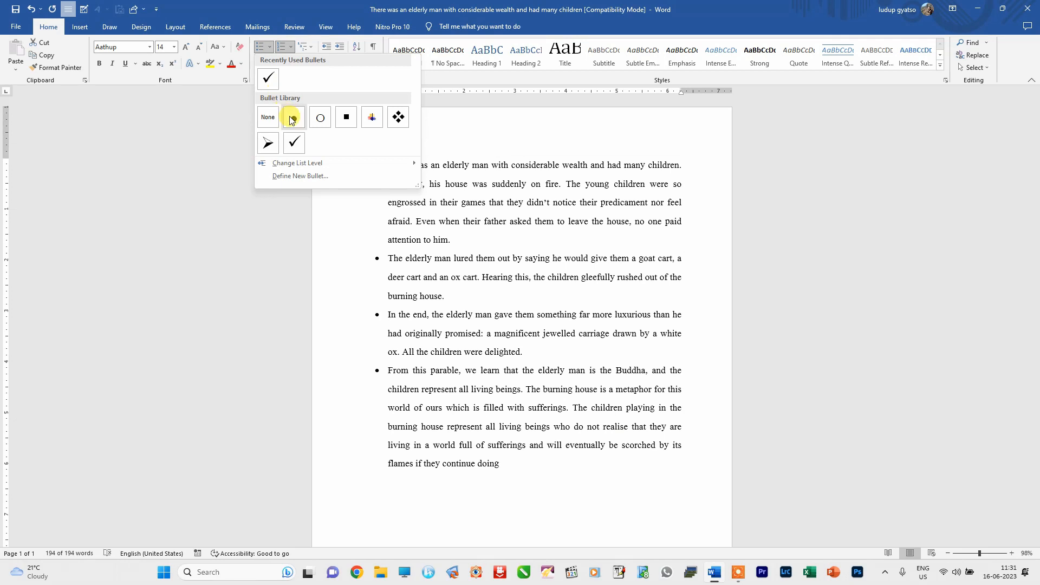
click(268, 82)
key(ctrl+z)
key(ctrl+z)
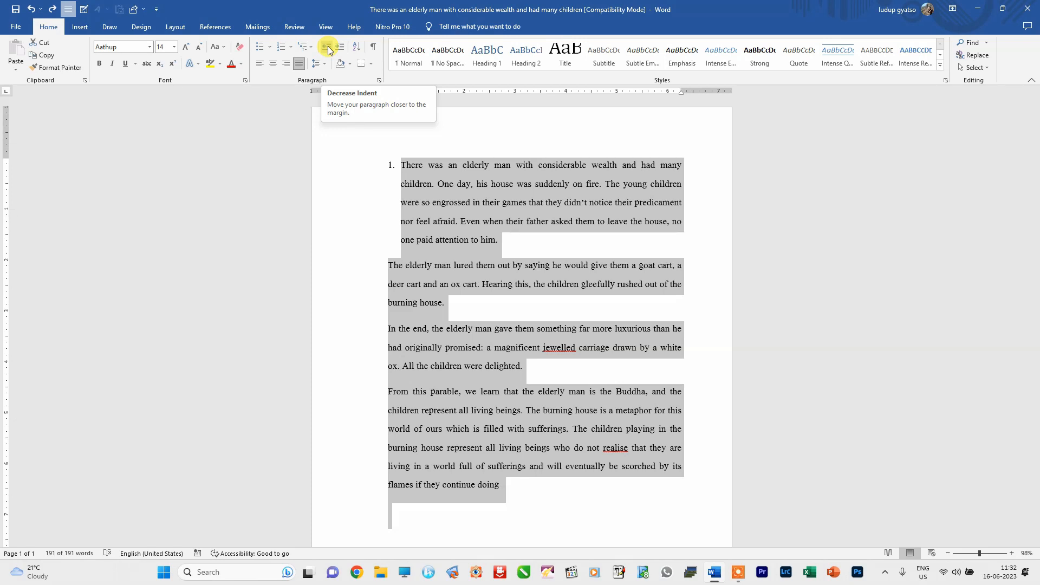
Step: Increase the indent of all the selected paragraphs by three levels
click(339, 47)
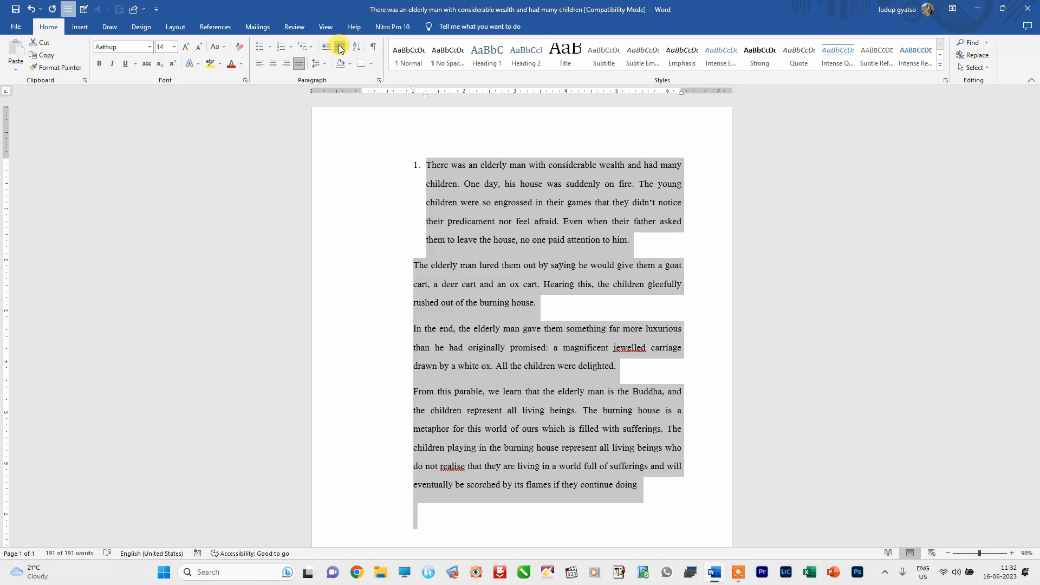
click(340, 48)
click(339, 48)
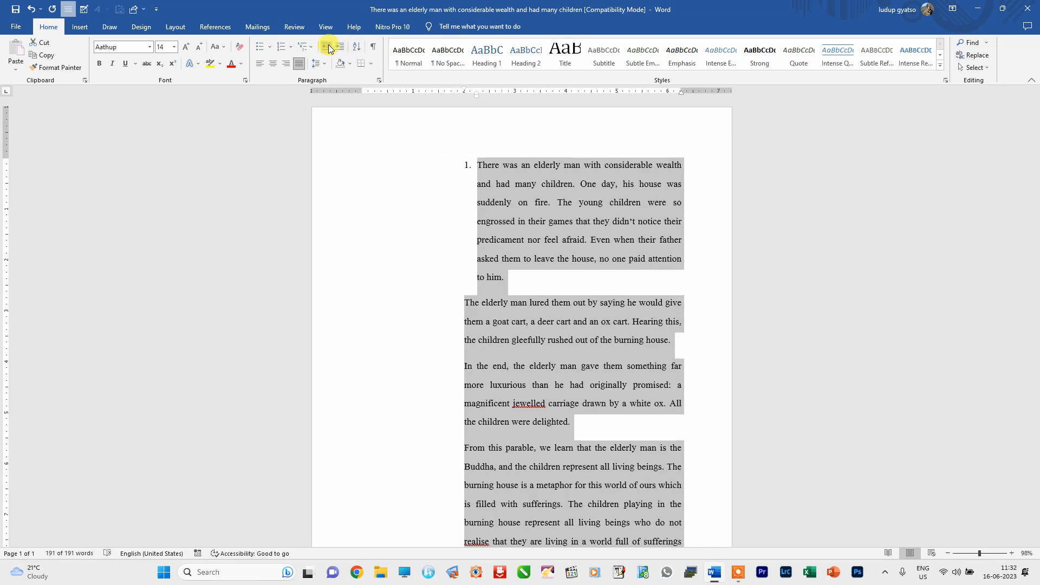
Step: Decrease the indent of all the paragraphs by four levels, back to the page margin, and deselect the text
click(328, 47)
click(329, 47)
click(328, 46)
click(329, 47)
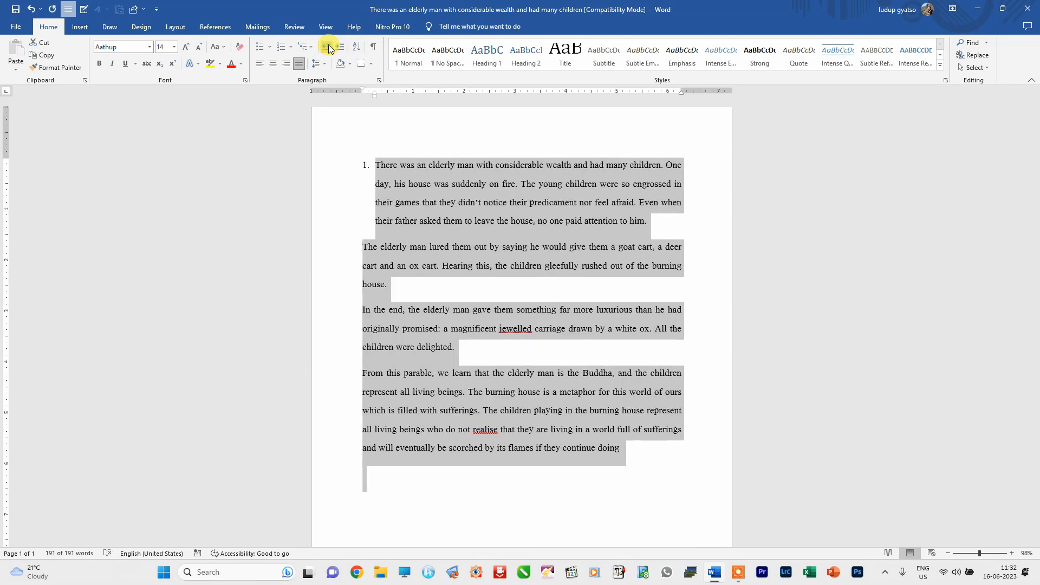
click(454, 305)
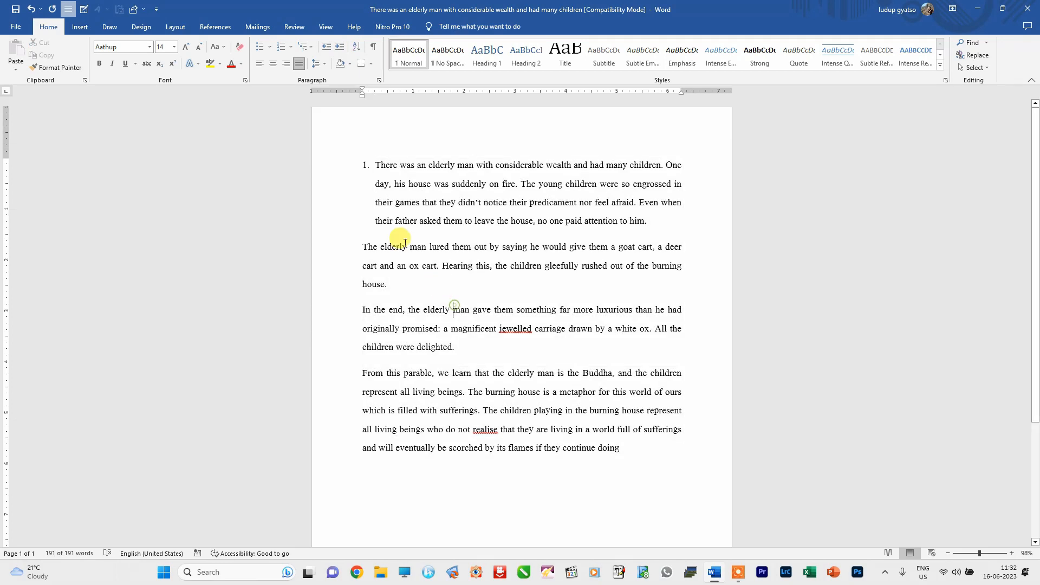
Step: Set the line spacing of the whole document to 1.0
click(369, 161)
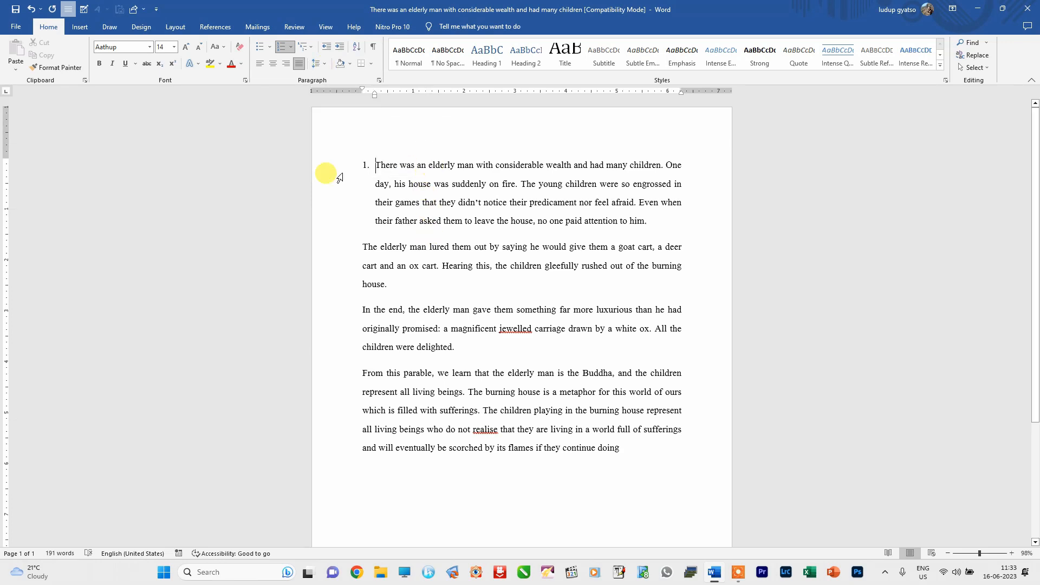
key(ctrl+a)
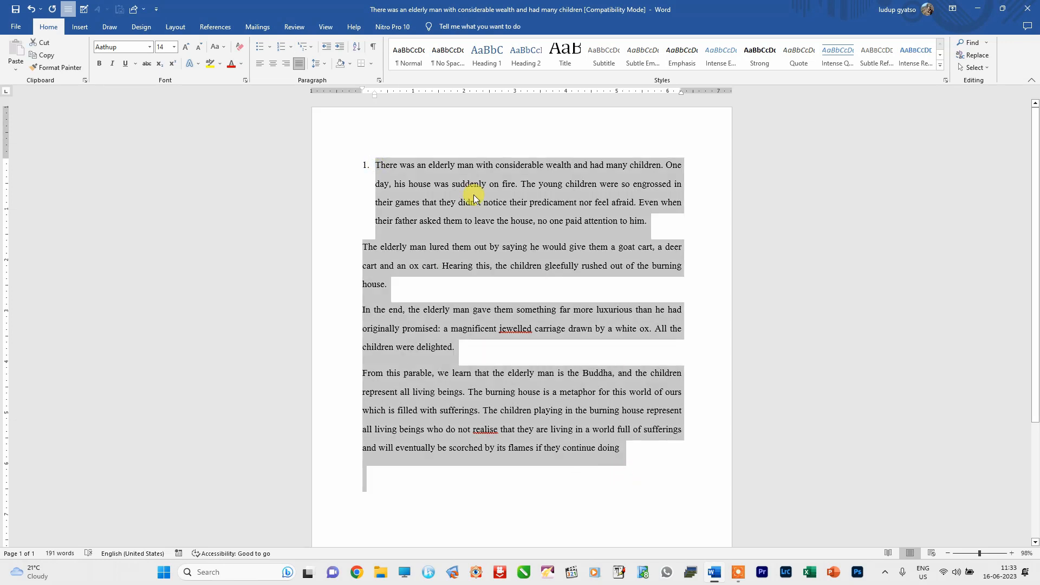
click(324, 65)
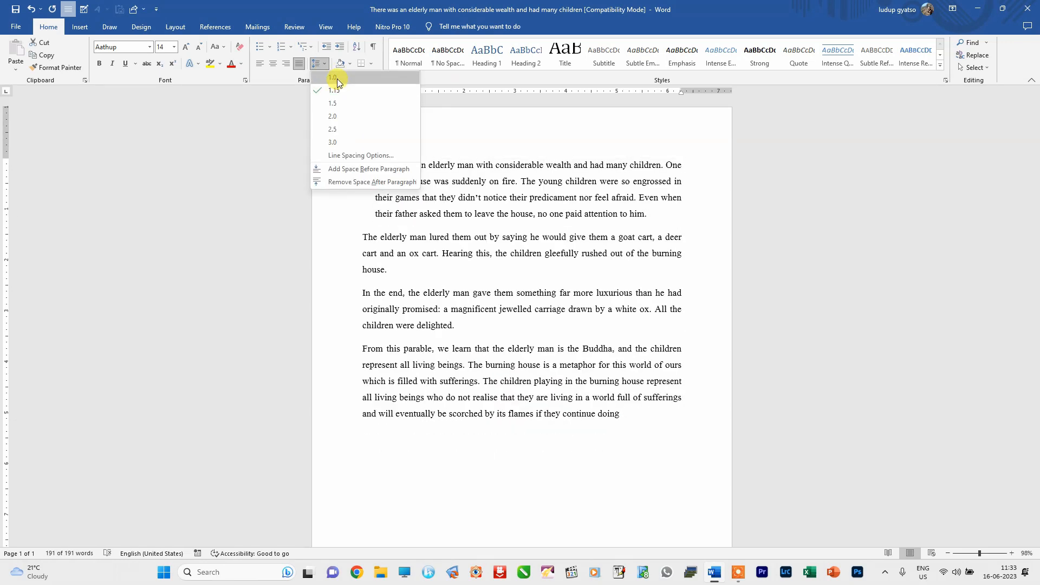
click(337, 79)
Step: Preview 2.5 line spacing on the first paragraph and view its Paragraph settings without applying any change
click(325, 64)
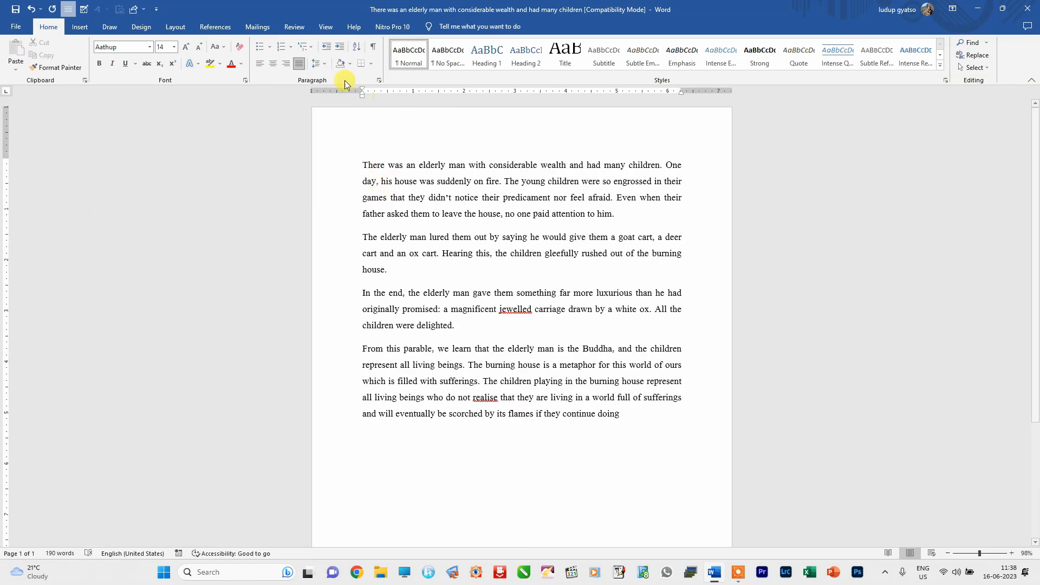
click(326, 64)
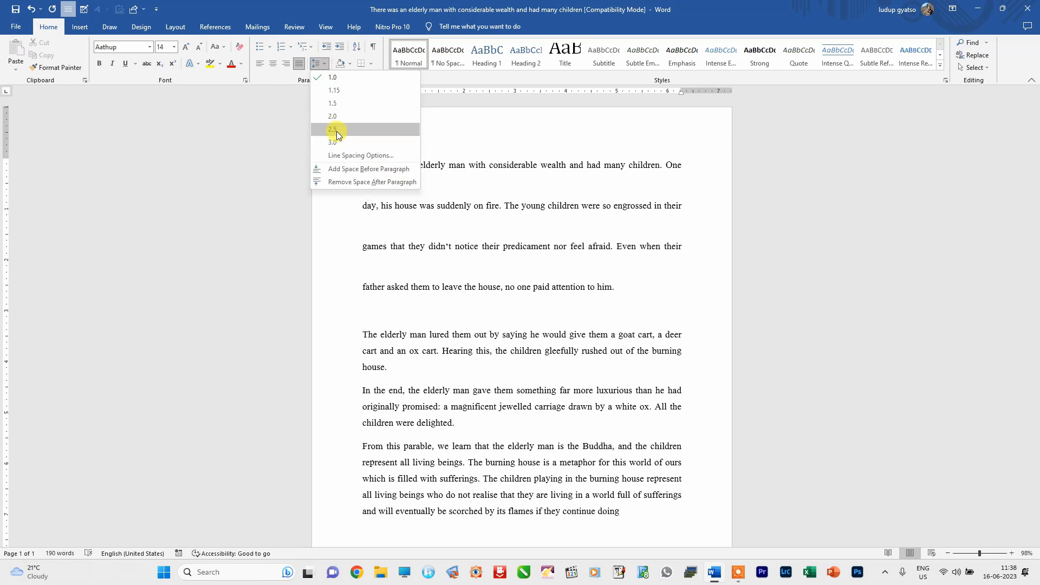
click(447, 106)
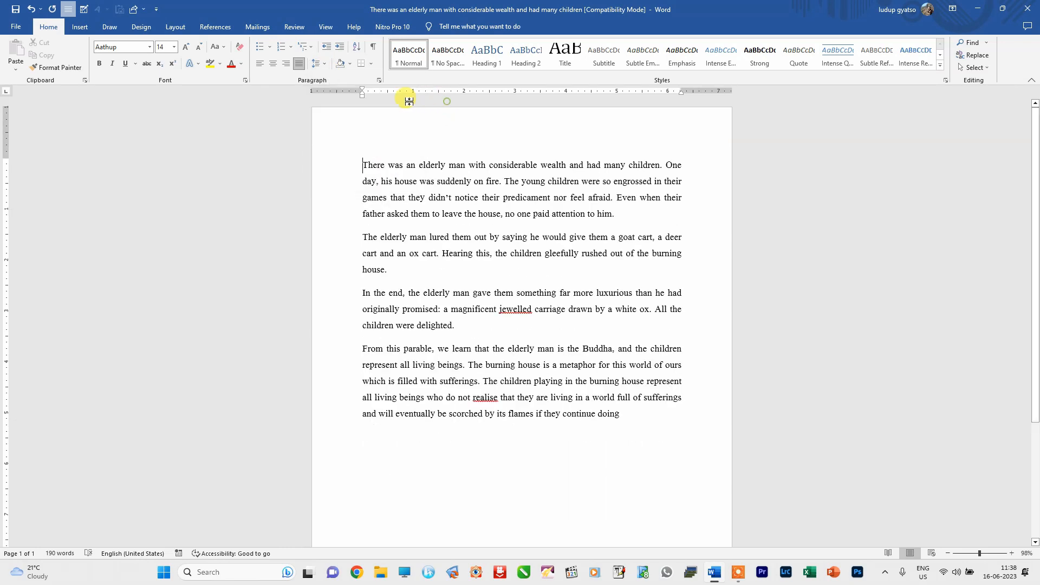
click(379, 81)
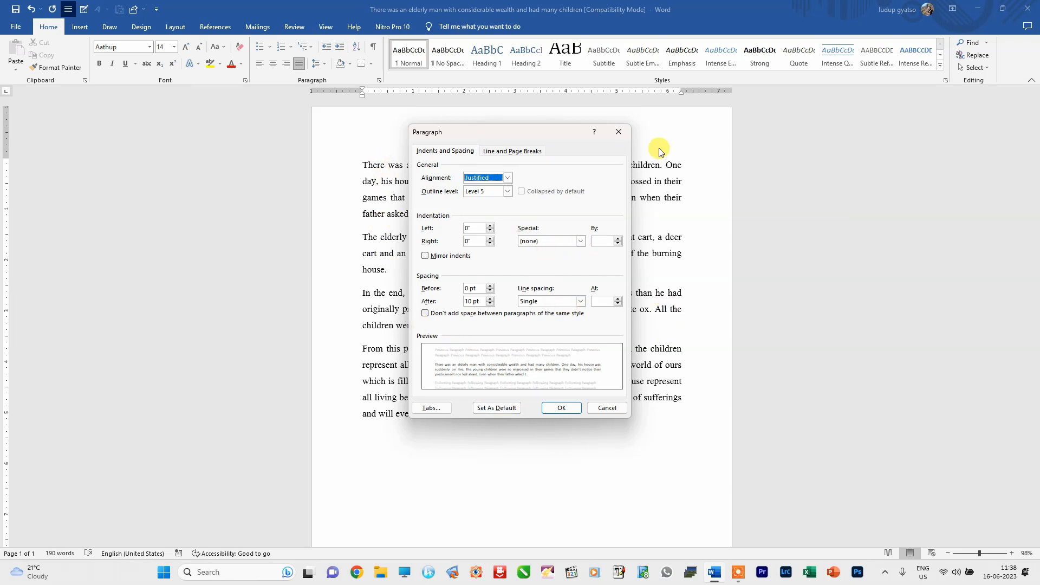
click(619, 132)
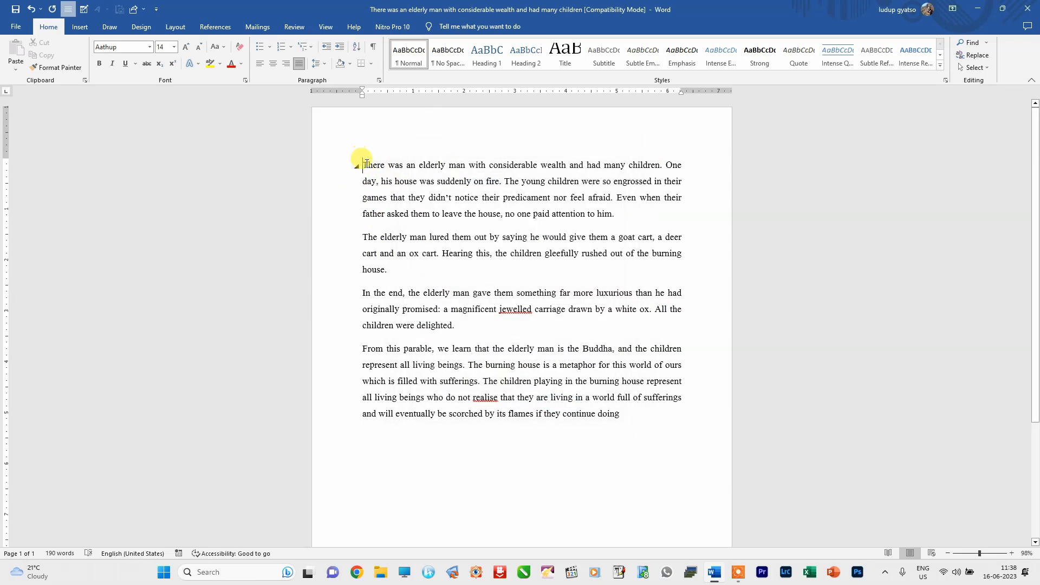
Step: Select all the text and choose 1.5 lines as its line spacing in the Paragraph settings
mouse_move(367, 164)
mouse_down()
mouse_move(681, 379)
mouse_move(731, 434)
mouse_move(594, 174)
mouse_move(719, 431)
mouse_move(676, 171)
mouse_move(677, 239)
mouse_move(691, 253)
mouse_move(650, 286)
mouse_move(683, 443)
mouse_up()
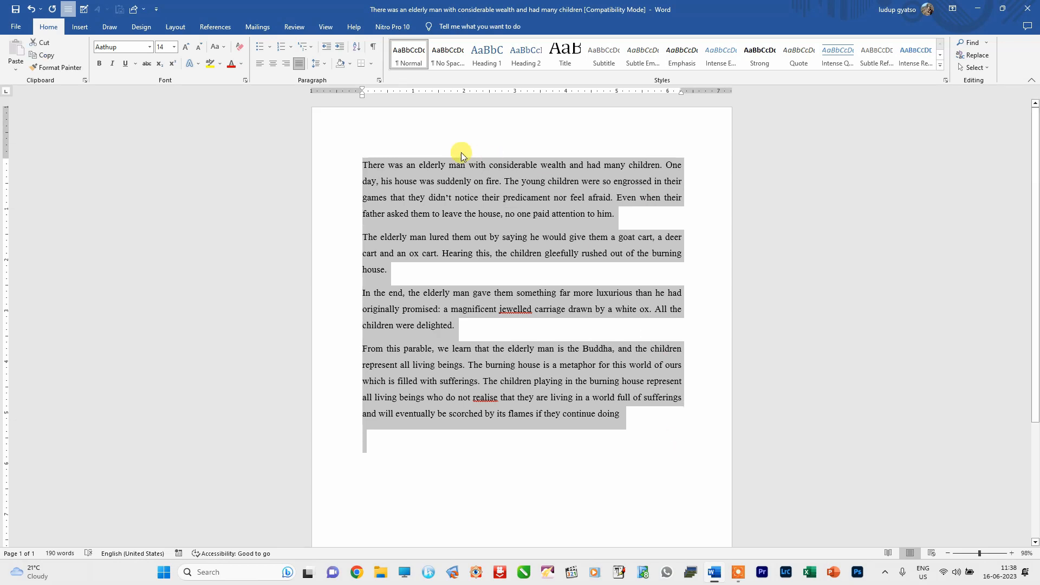
click(328, 65)
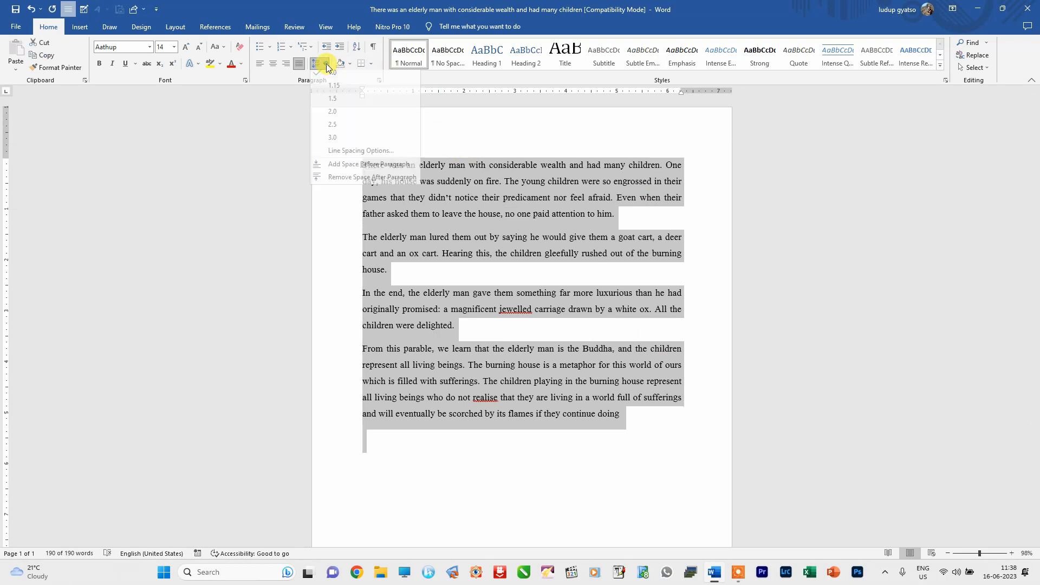
click(326, 64)
click(328, 65)
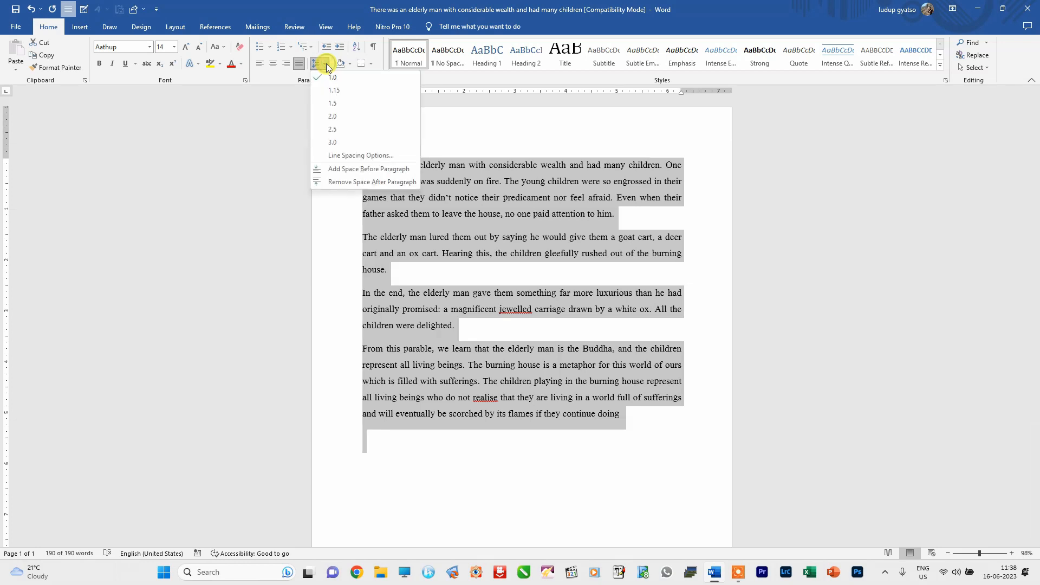
click(326, 64)
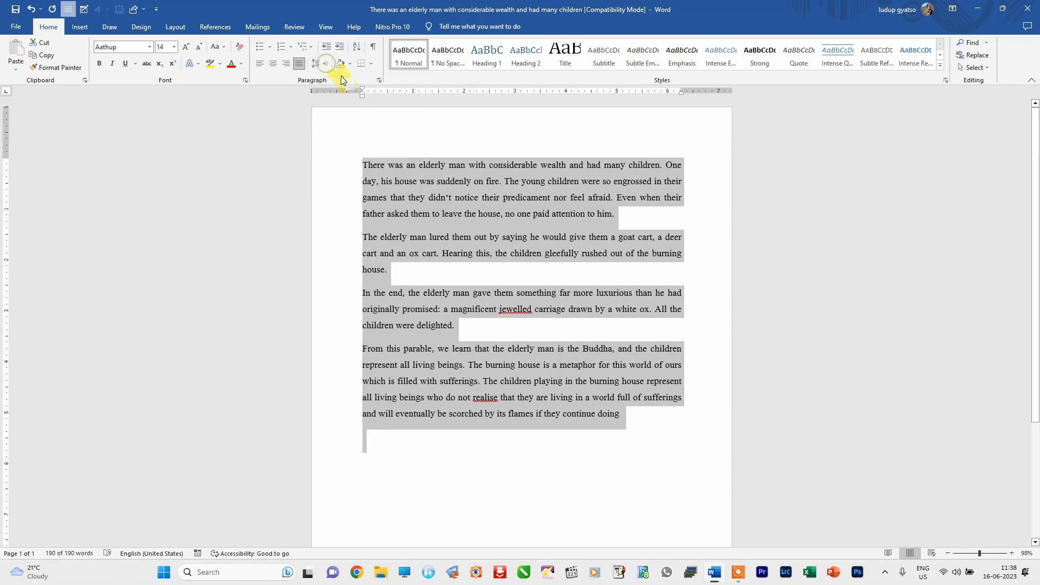
click(379, 81)
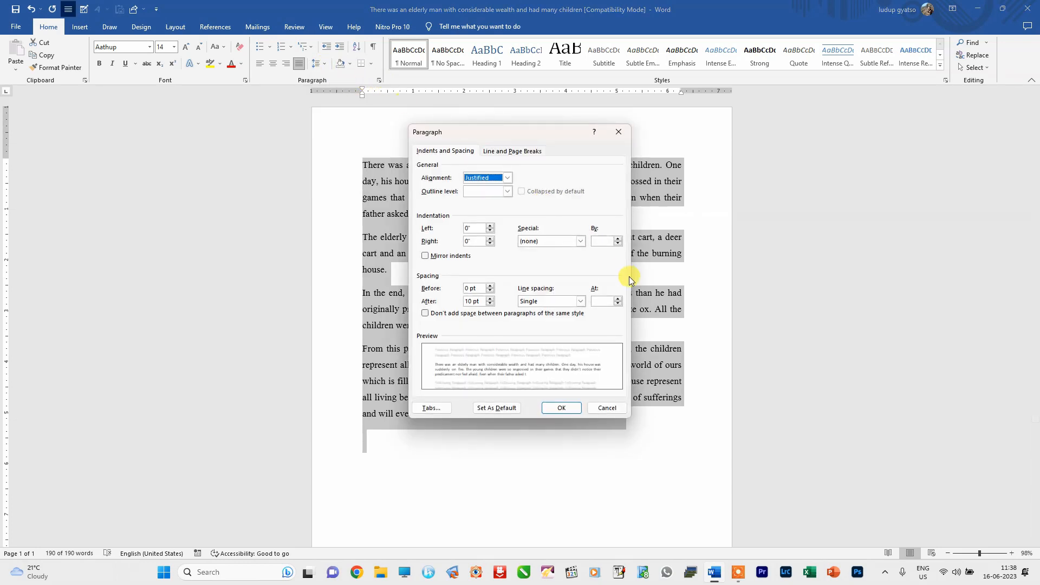
click(581, 302)
click(540, 319)
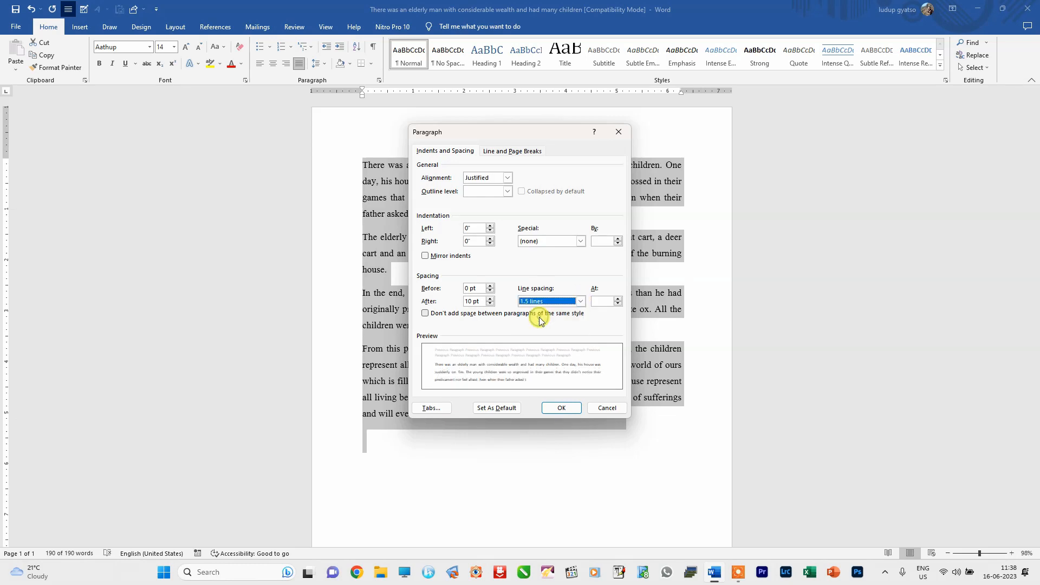
Step: Try the Double, At least, Exactly and Multiple line spacing options in turn for the selected text
click(580, 302)
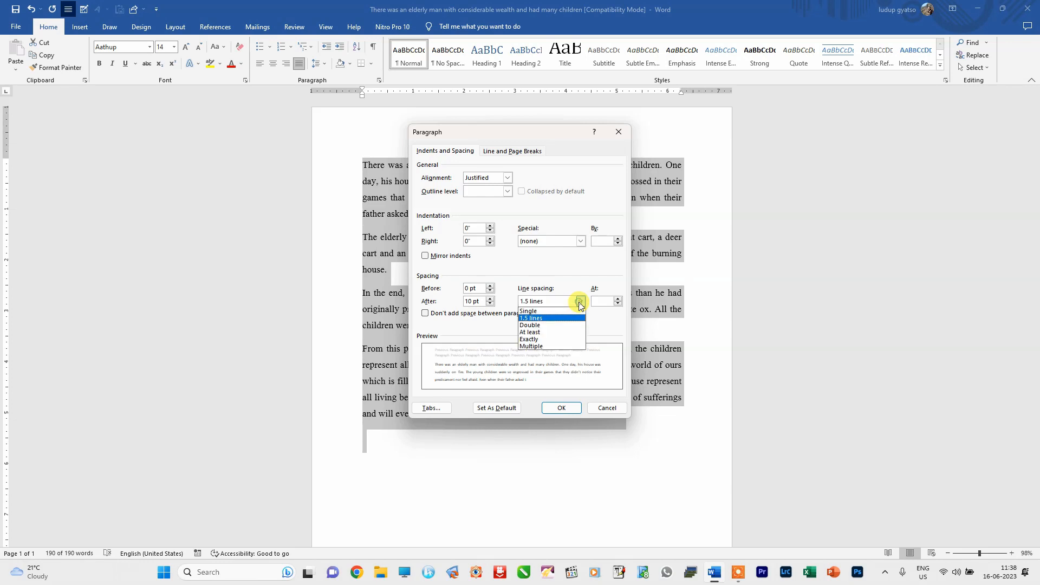
click(540, 326)
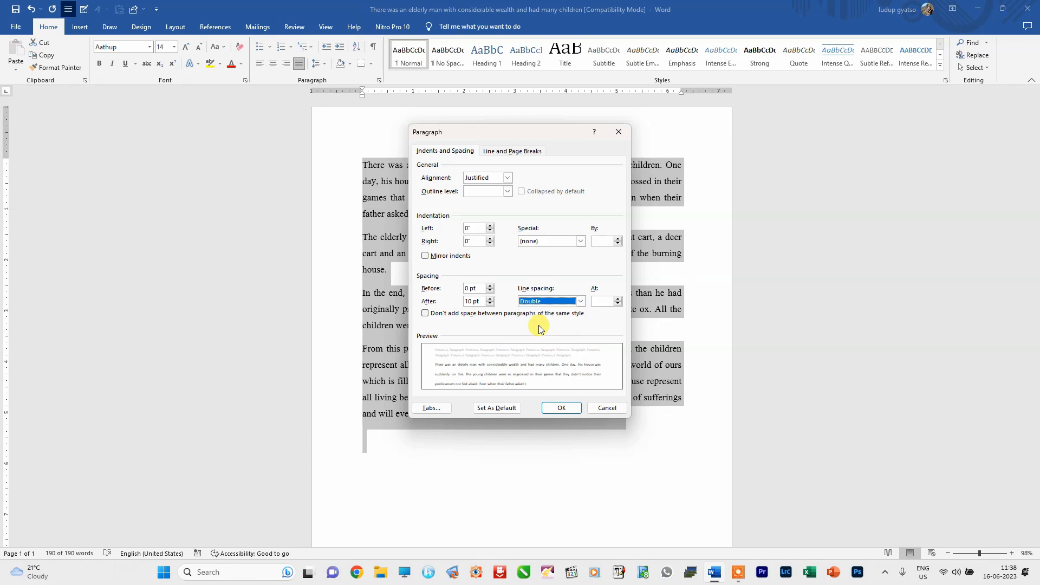
click(580, 301)
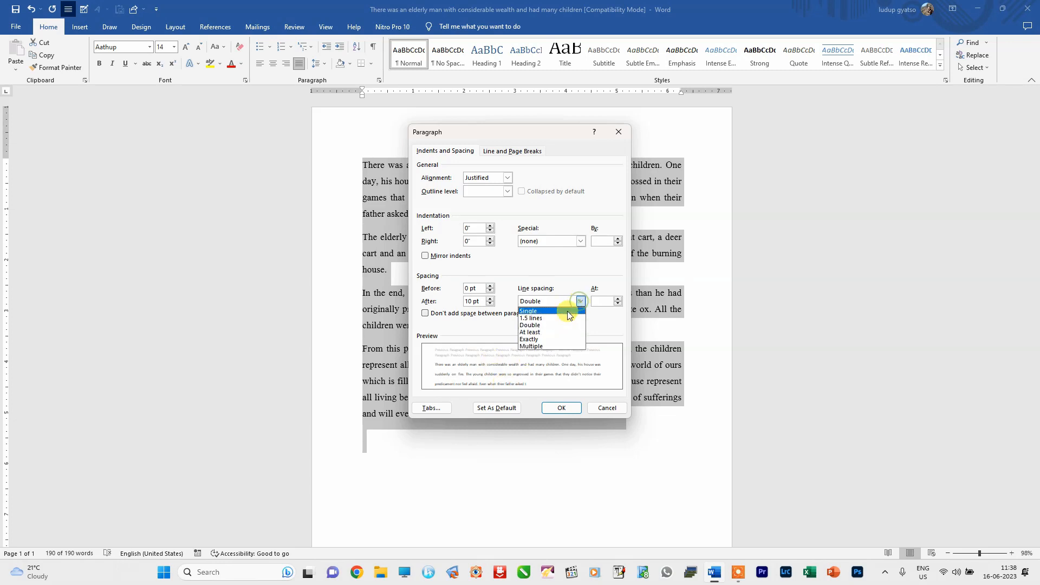
click(541, 331)
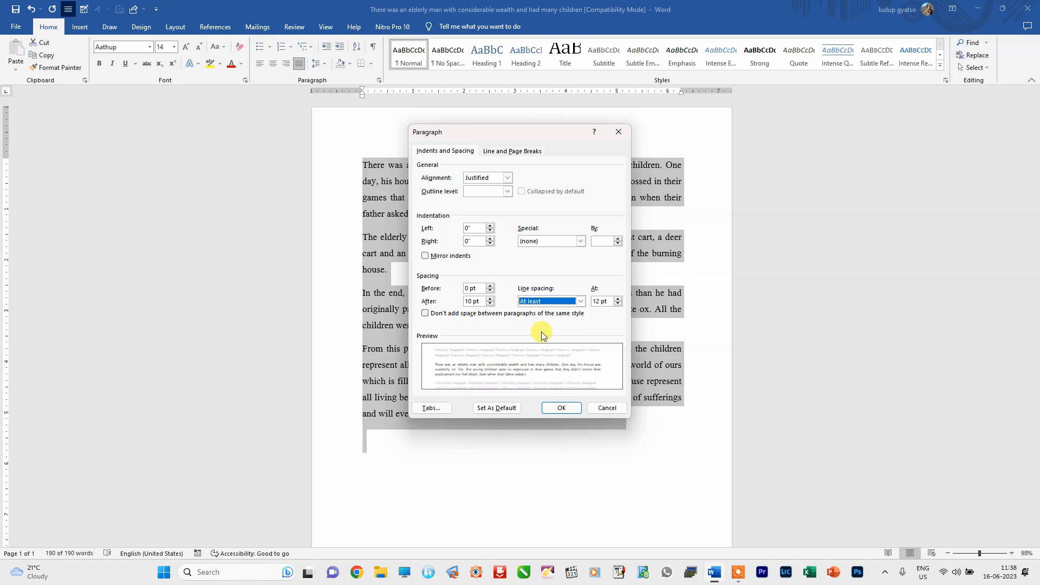
click(581, 302)
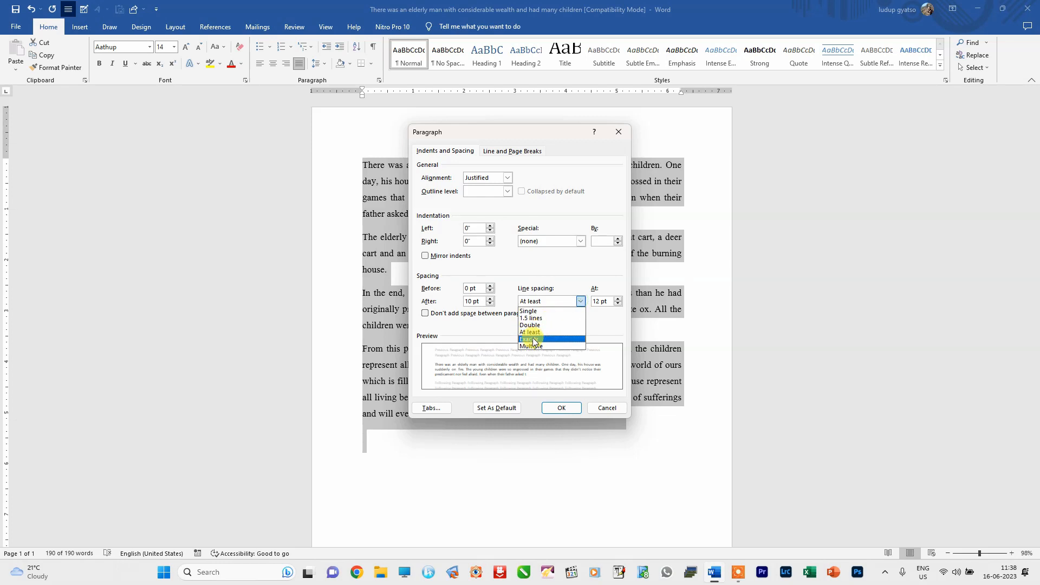
click(534, 340)
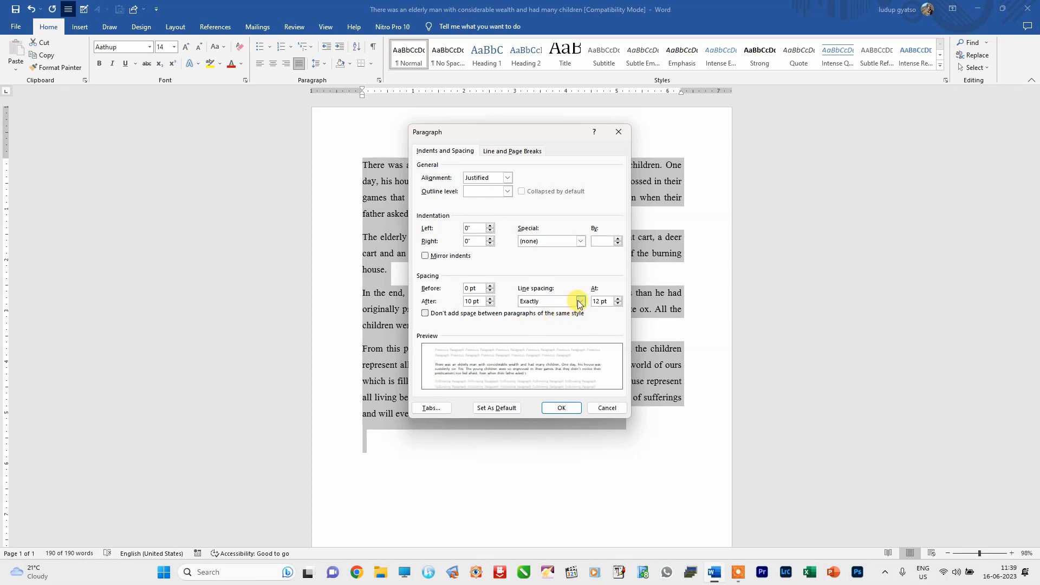
click(580, 301)
click(529, 347)
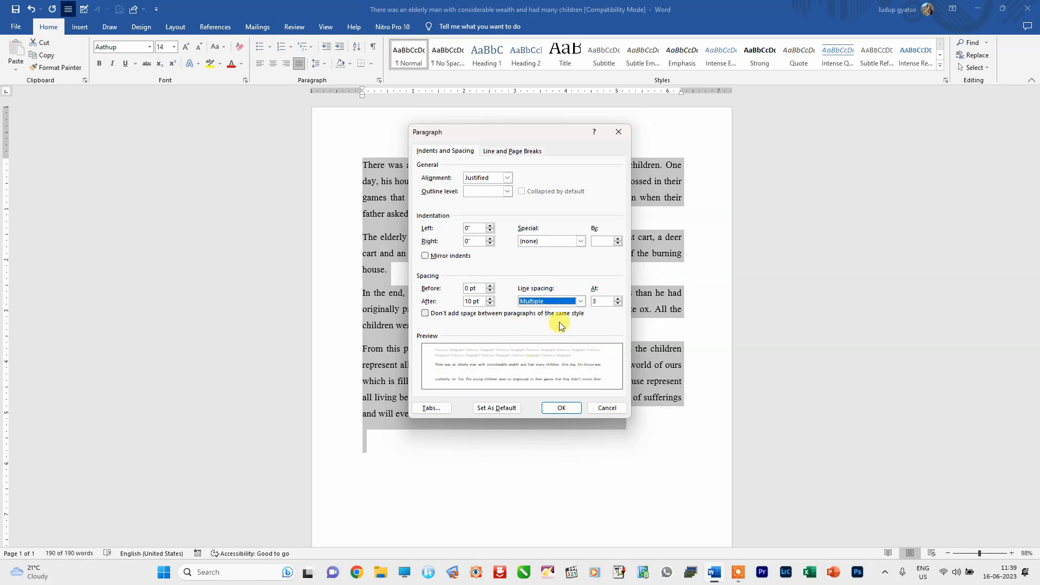
Step: Choose At least as the line spacing of the selected text and set its value to 9 pt
click(580, 301)
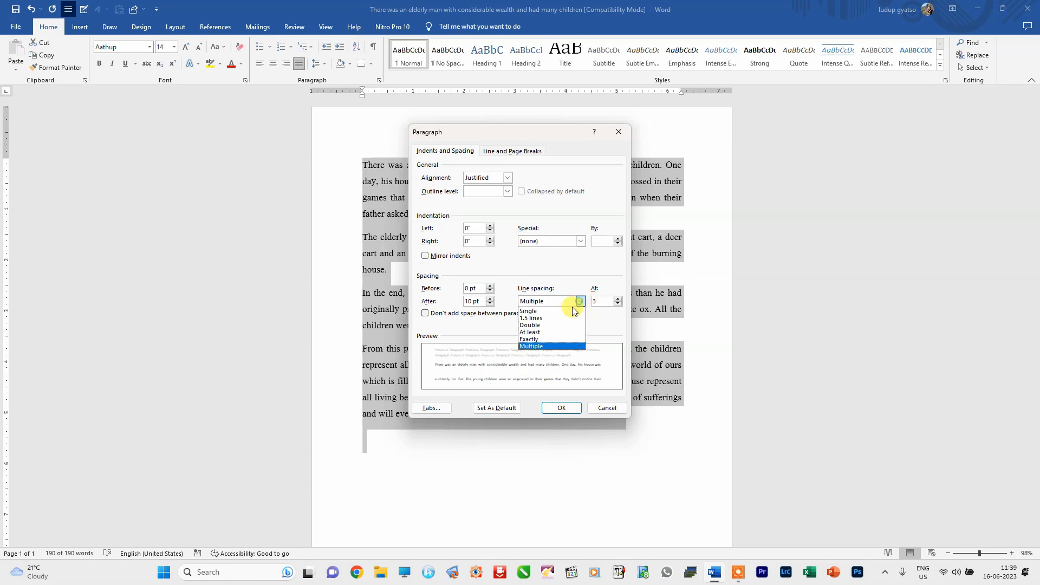
click(530, 332)
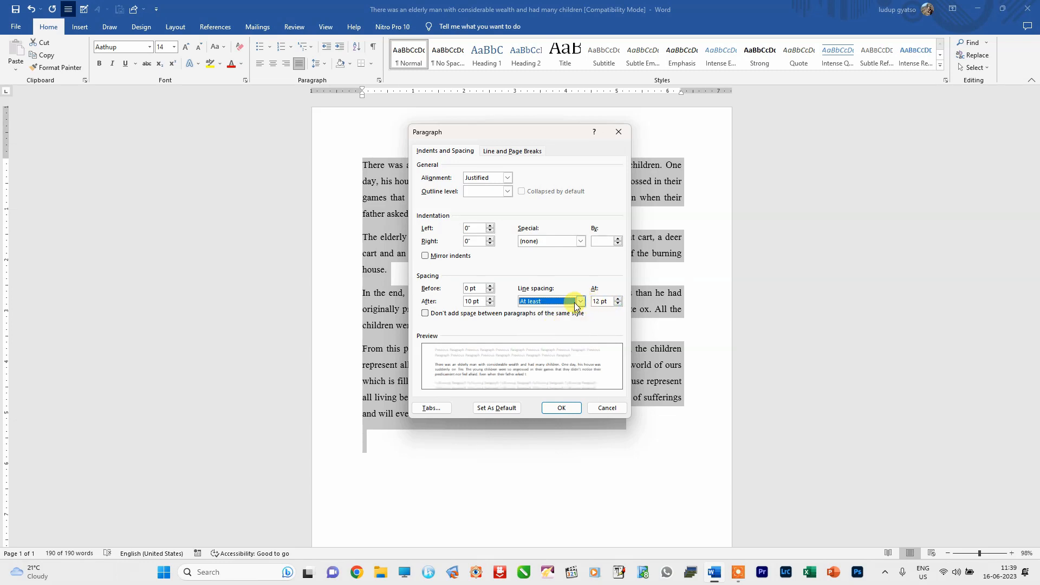
click(618, 299)
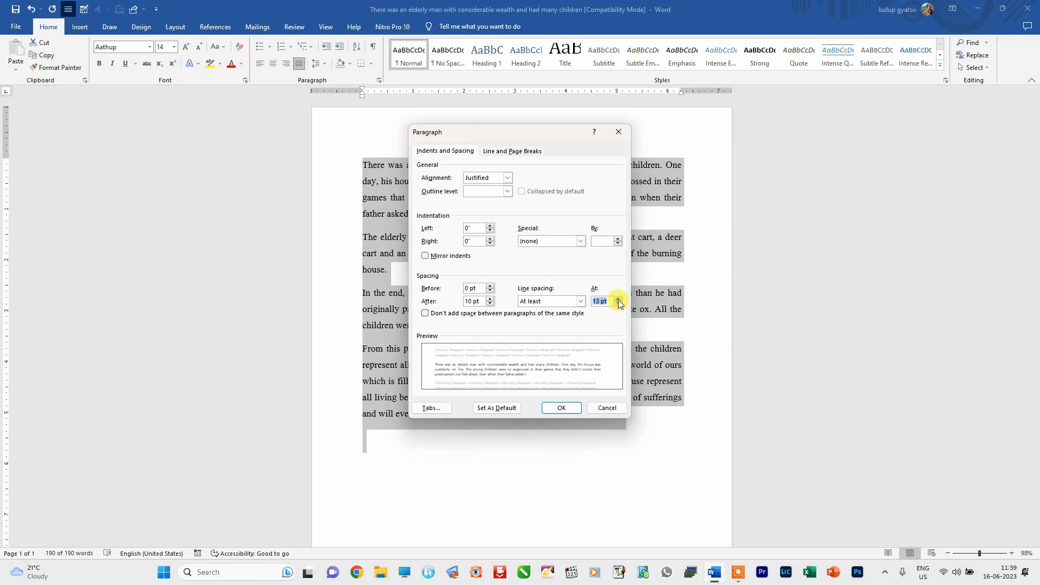
click(618, 300)
click(614, 304)
click(616, 305)
Step: Change the line spacing rule to Exactly and apply the paragraph settings to the selected text
click(579, 301)
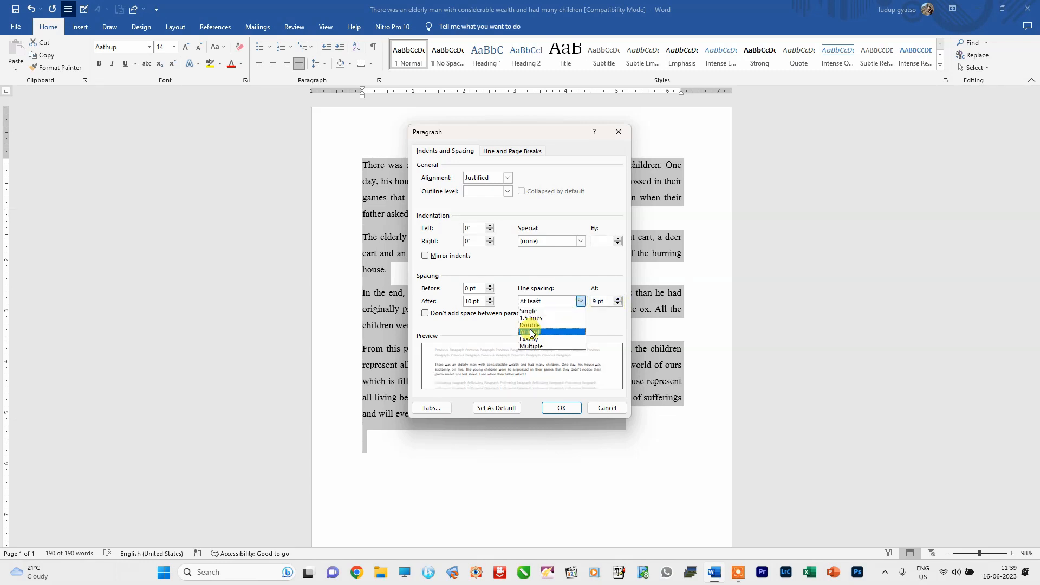
click(527, 339)
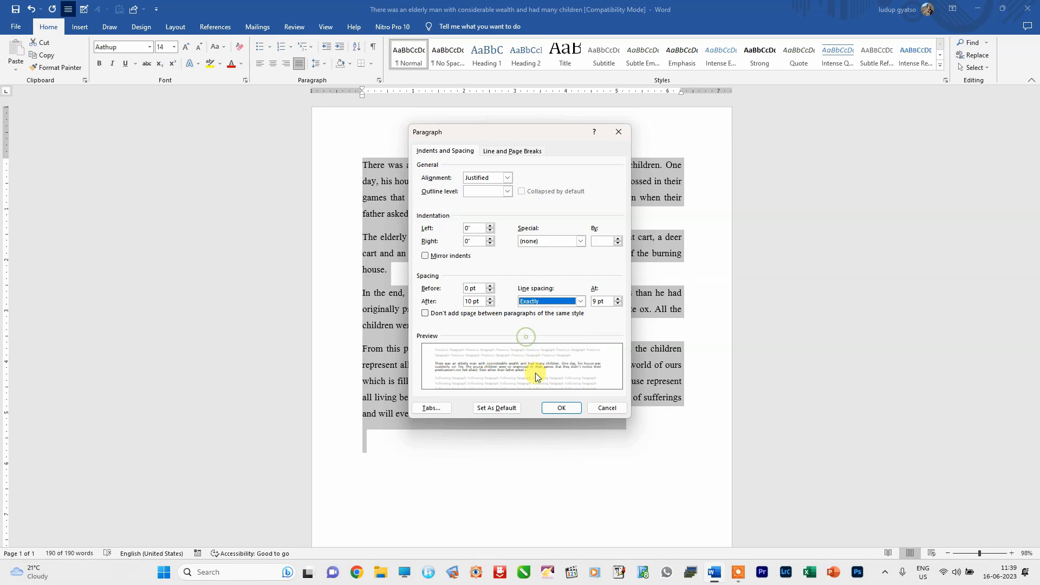
click(561, 409)
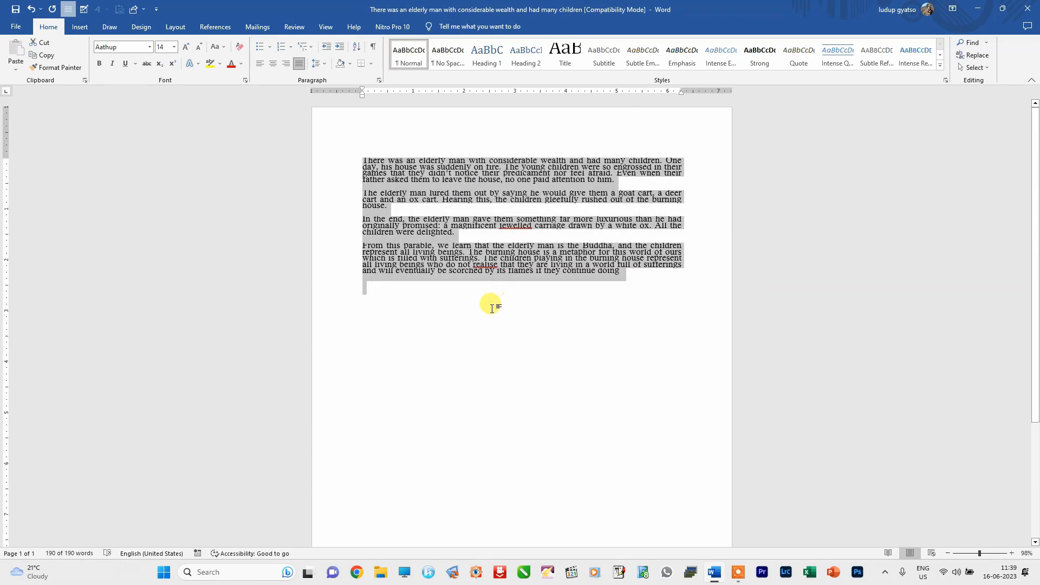